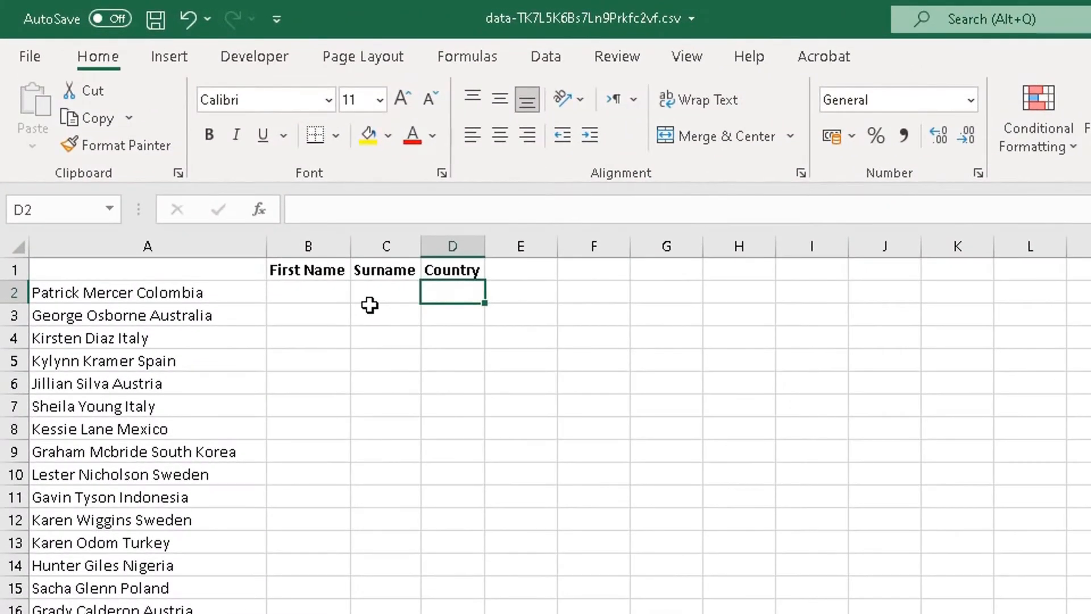
Examine the combined name-and-country entries in column A and the empty First Name, Surname and Country cells in row 2.
left_click_drag(131, 293, 130, 613)
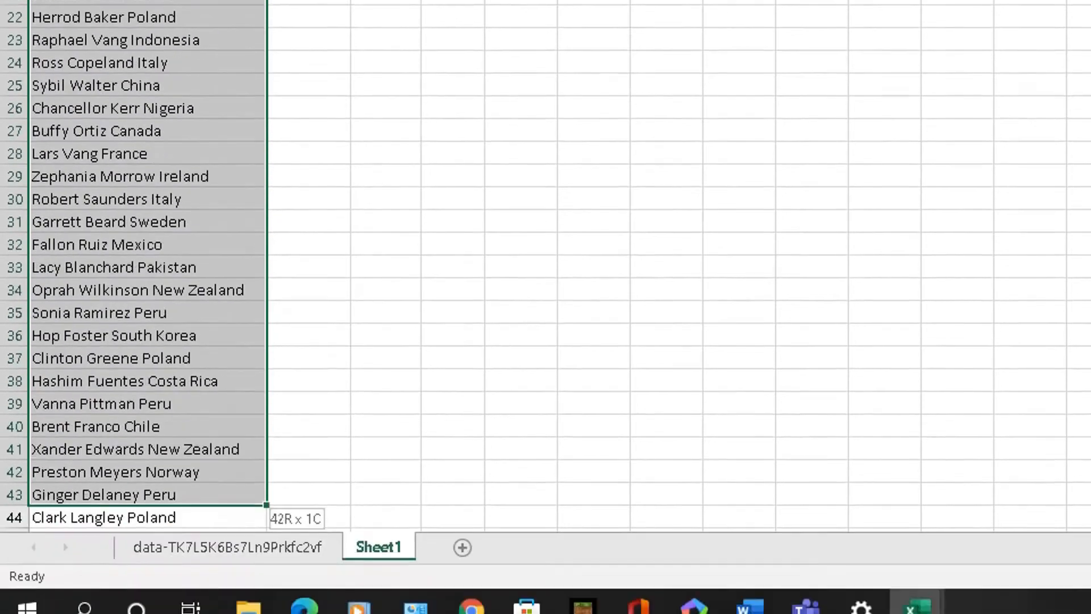
left_click_drag(130, 494, 140, 289)
scroll(139, 288, "up", 20)
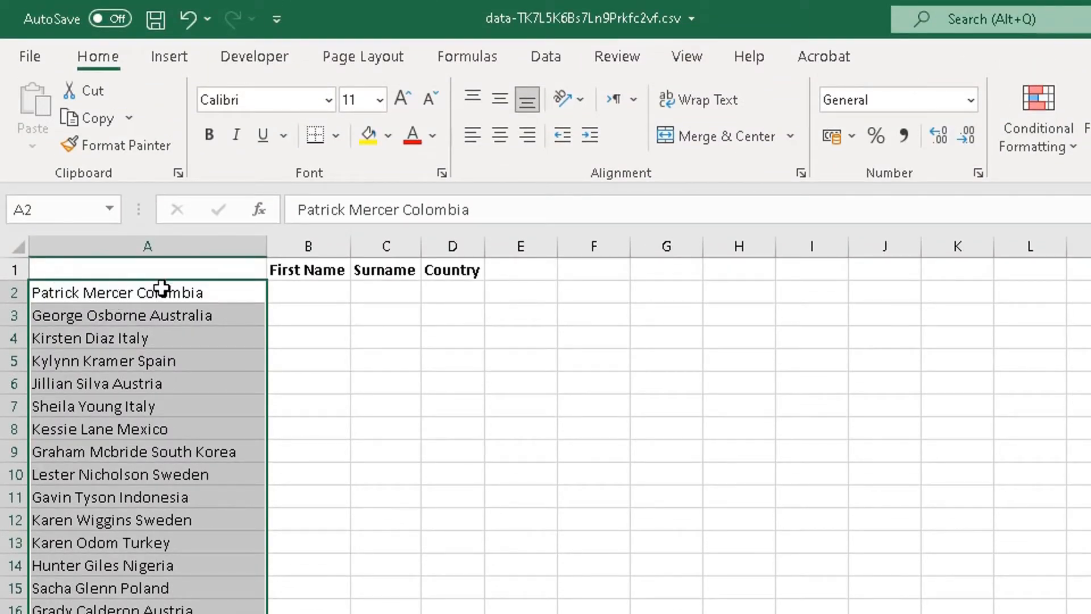
left_click_drag(116, 291, 116, 611)
scroll(545, 434, "up", 1)
left_click(307, 292)
left_click(395, 290)
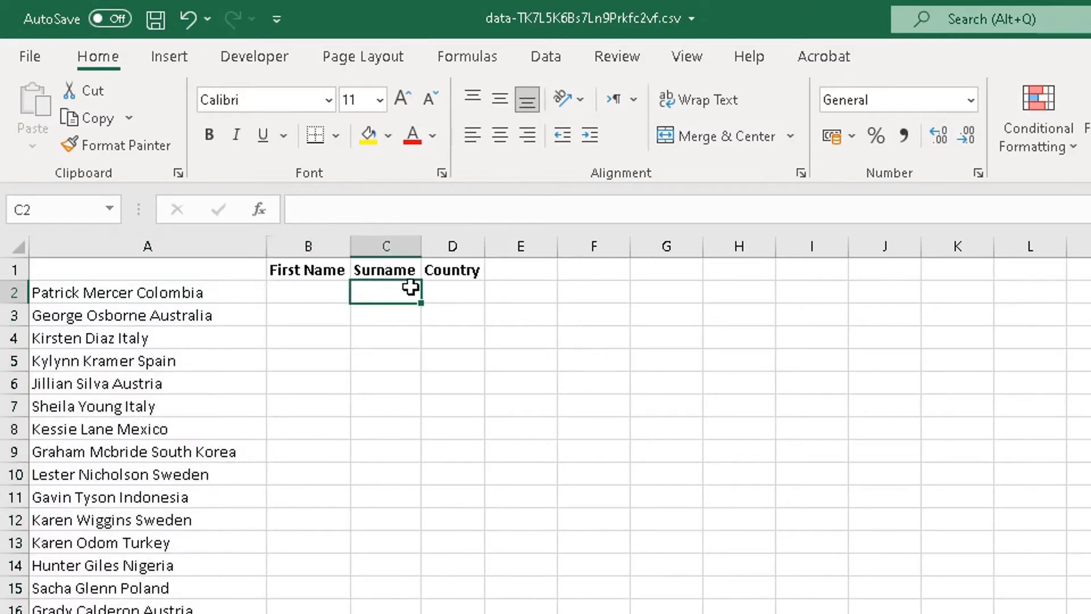
left_click(451, 289)
left_click(329, 288)
left_click(385, 284)
left_click(430, 284)
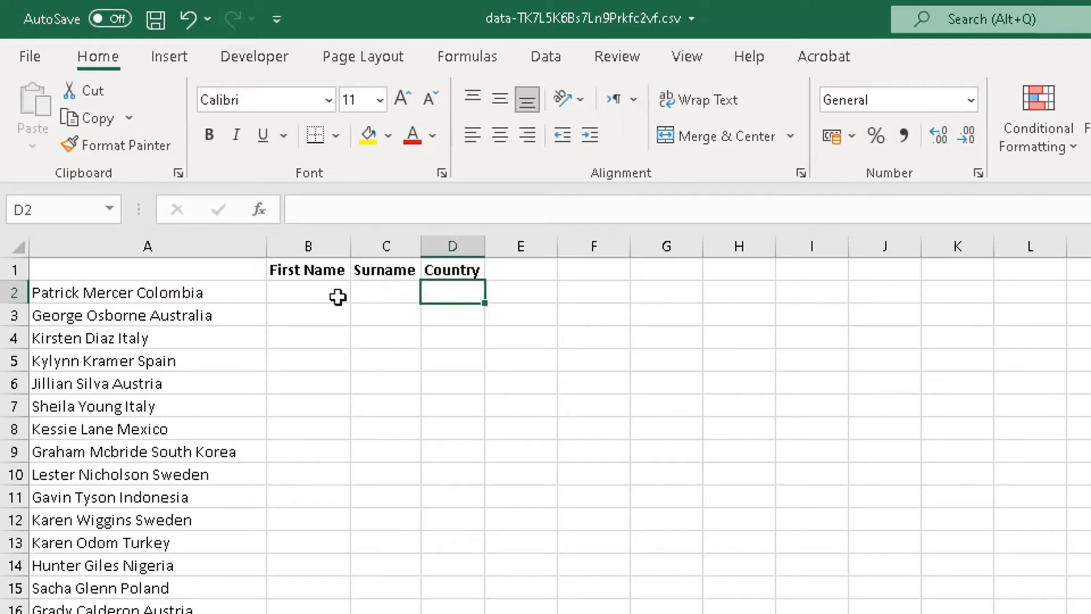
Split the A2 entry as a lowercase pattern: the person's first name in B2, their surname in C2 and colombia in D2.
left_click(297, 286)
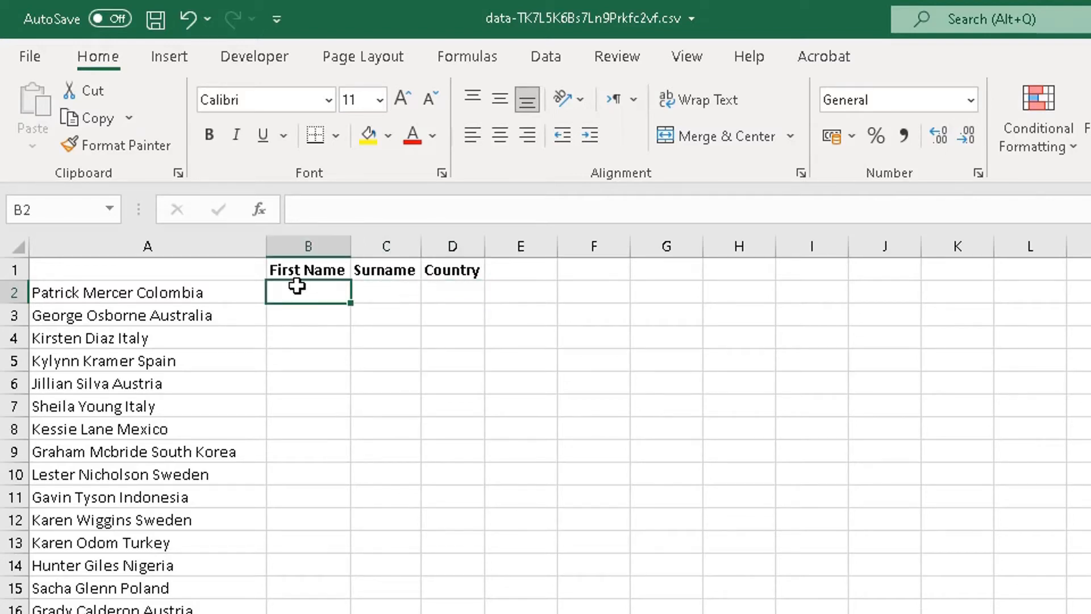
type("patrick")
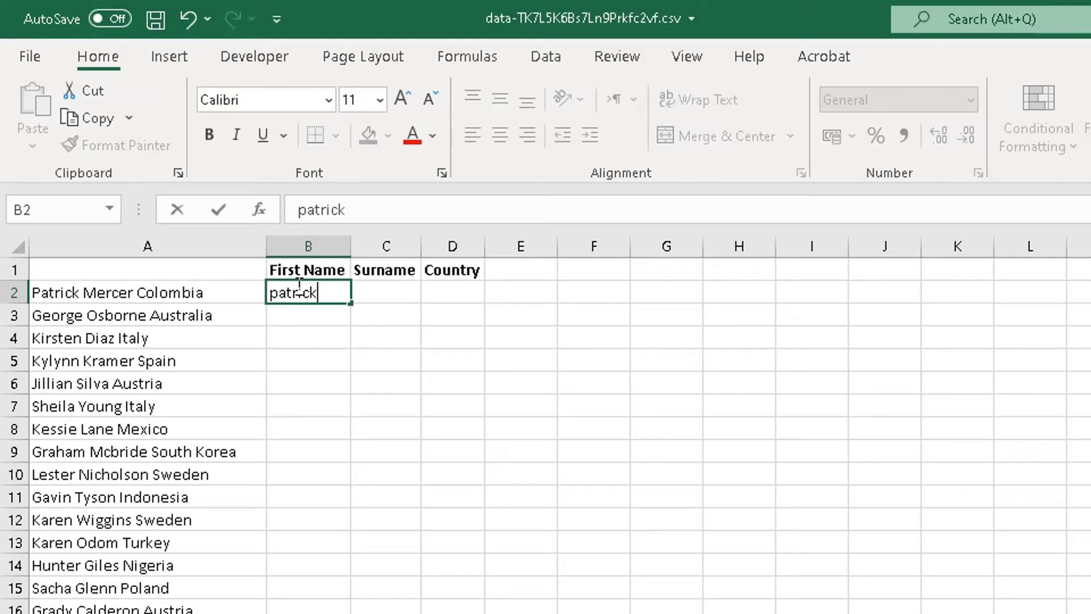
key("Tab")
type("me")
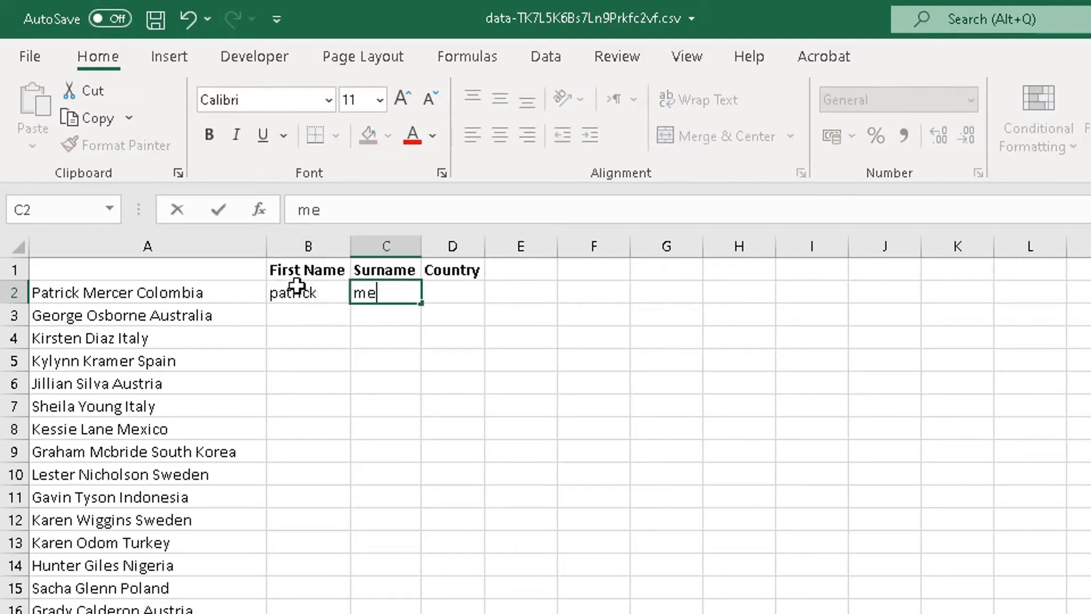
key("Tab")
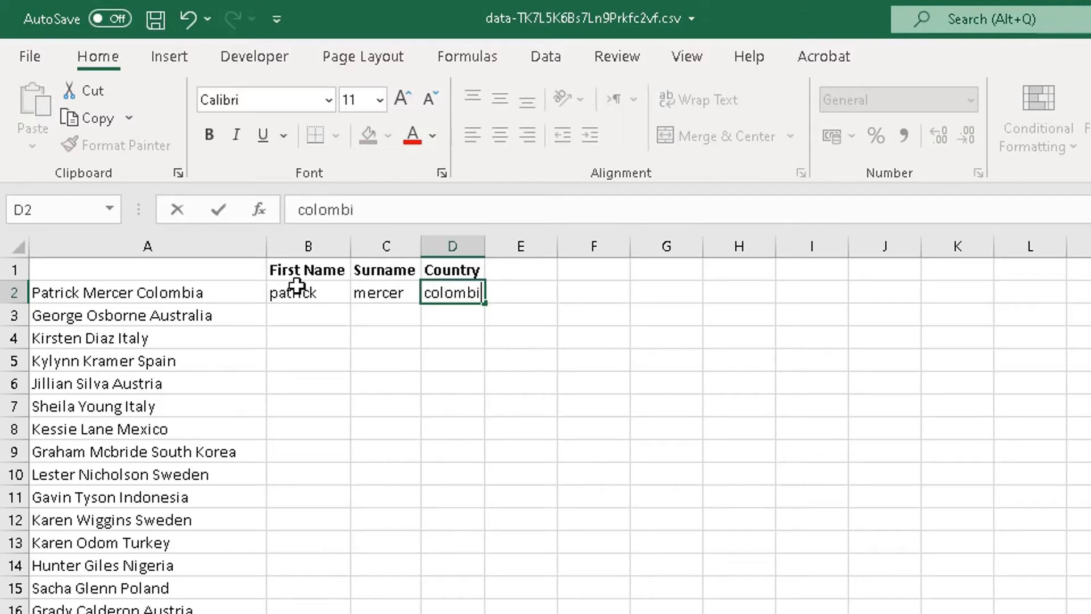
scroll(367, 365, "down", 15)
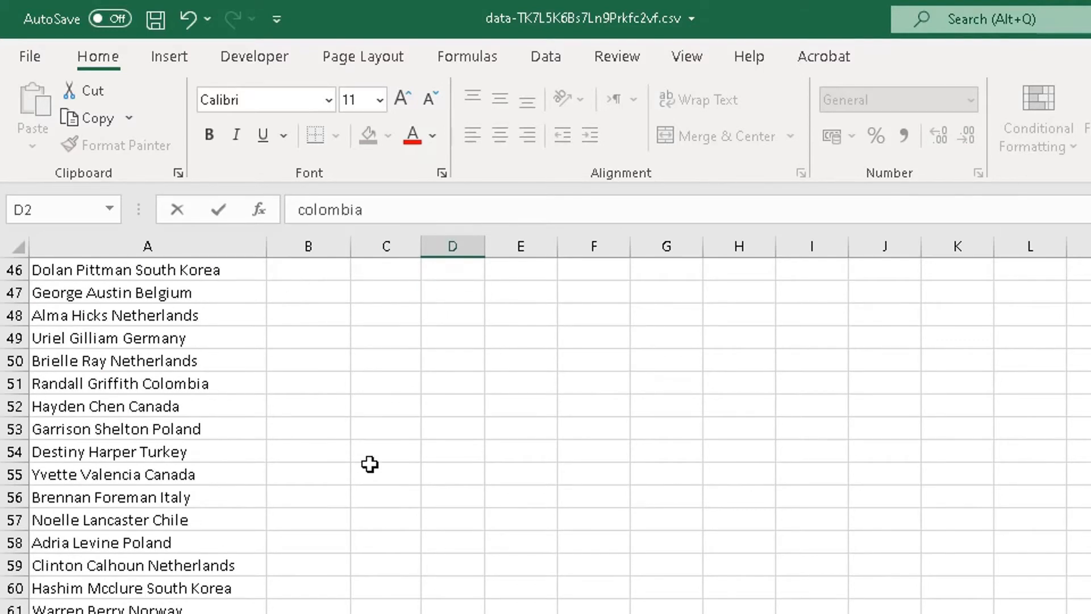
scroll(545, 431, "down", 14)
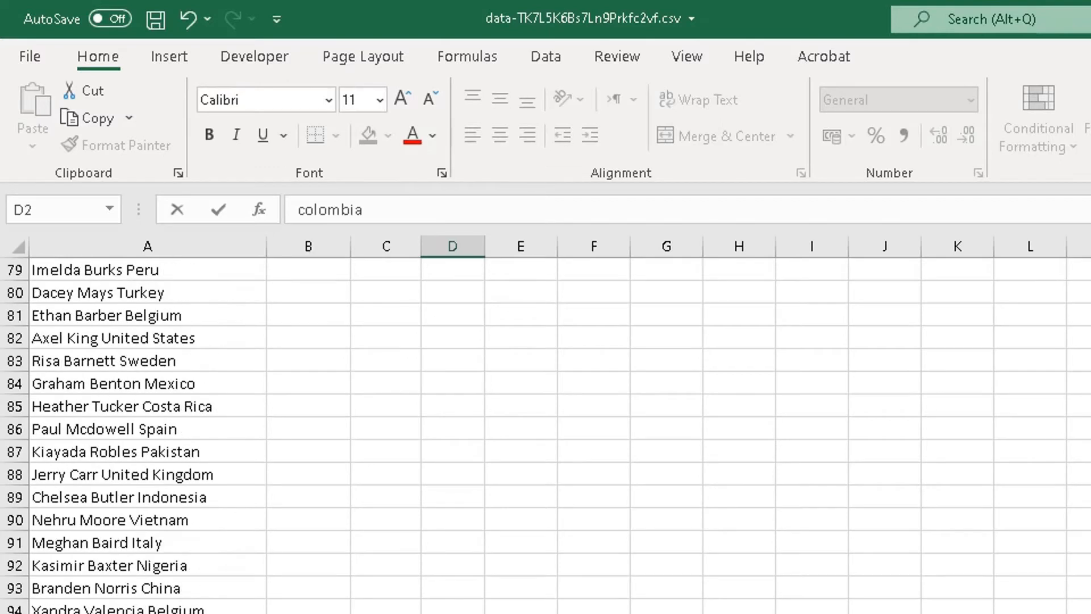
scroll(545, 431, "down", 1)
scroll(545, 432, "up", 20)
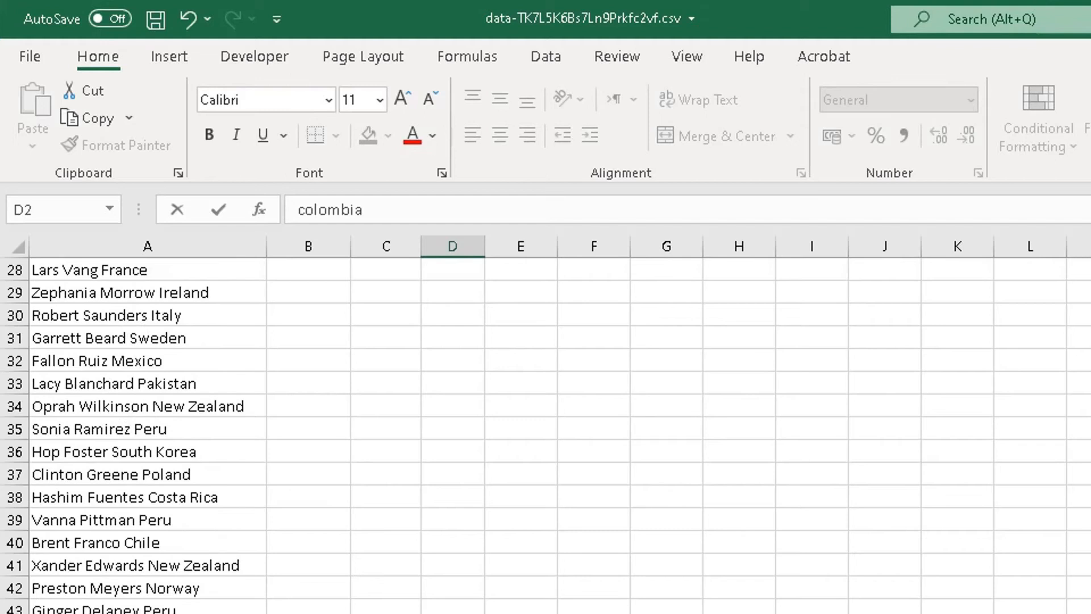
scroll(545, 432, "up", 9)
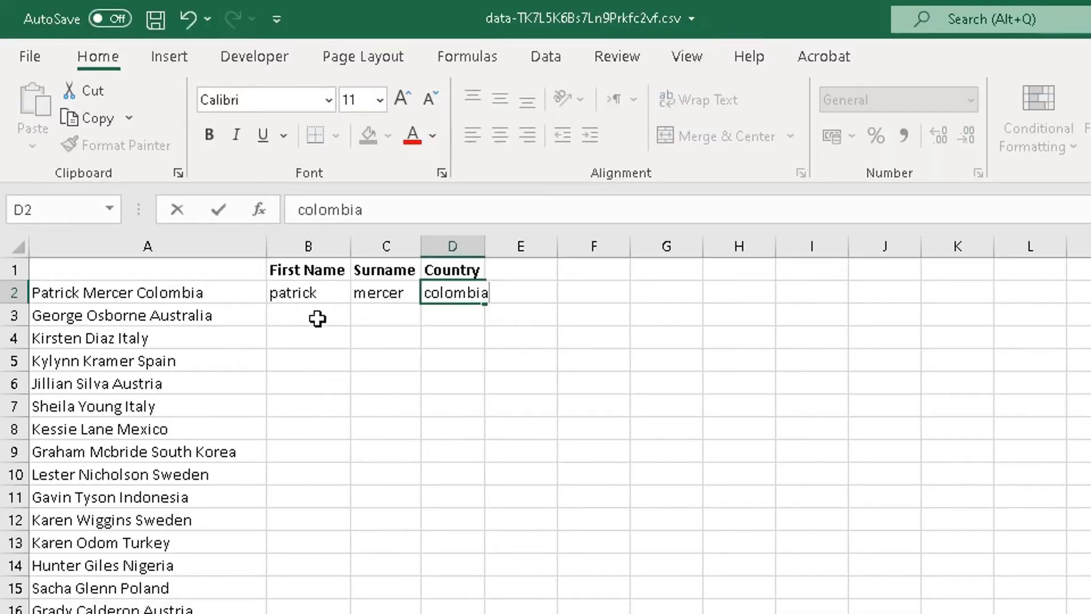
left_click(298, 312)
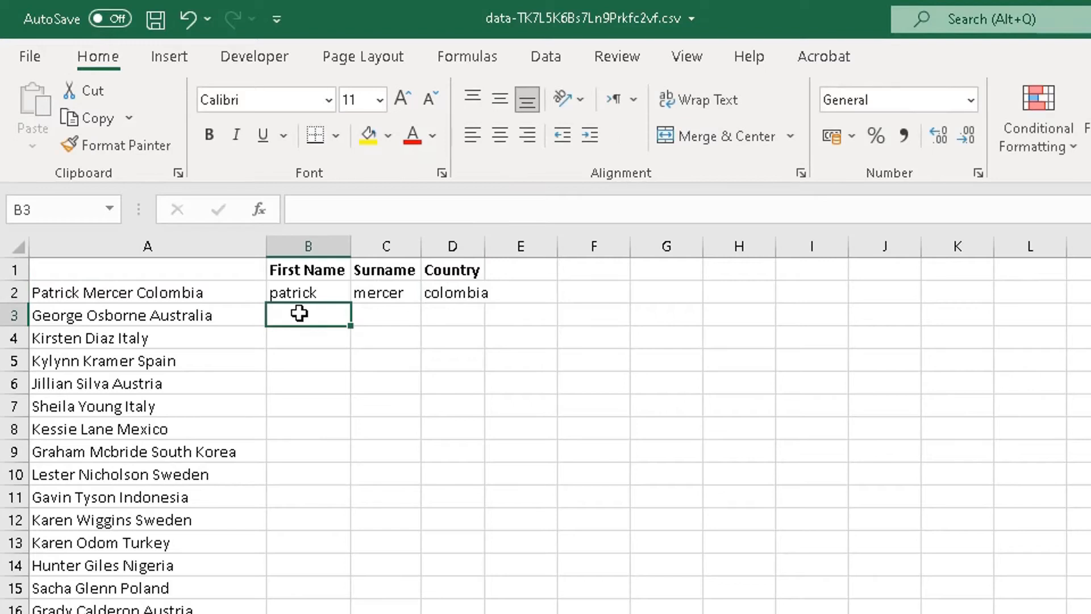
left_click(367, 314)
left_click(459, 325)
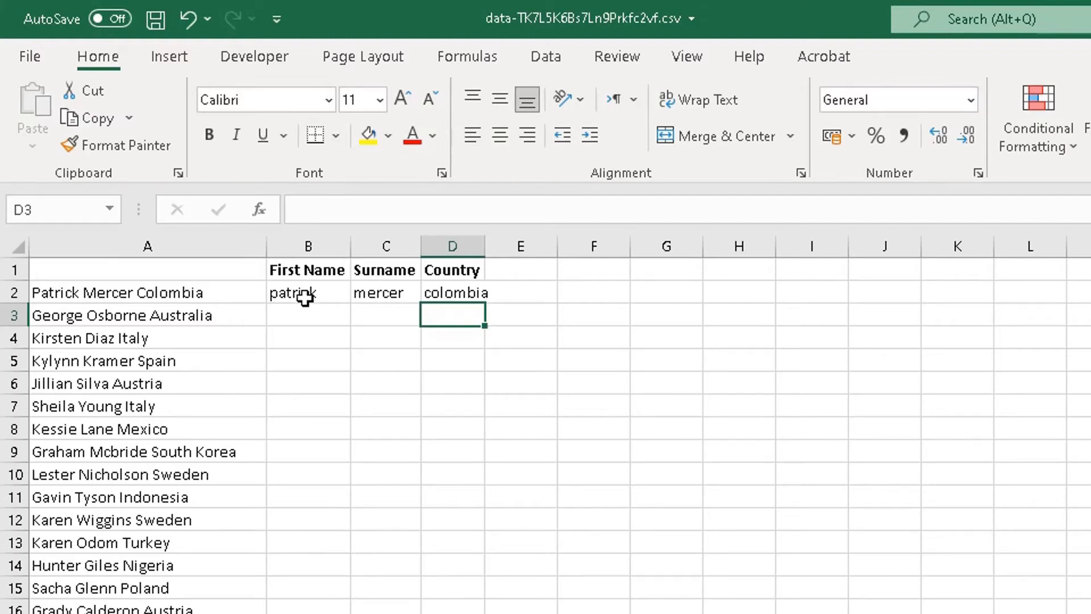
left_click(305, 298)
left_click(360, 294)
left_click(451, 292)
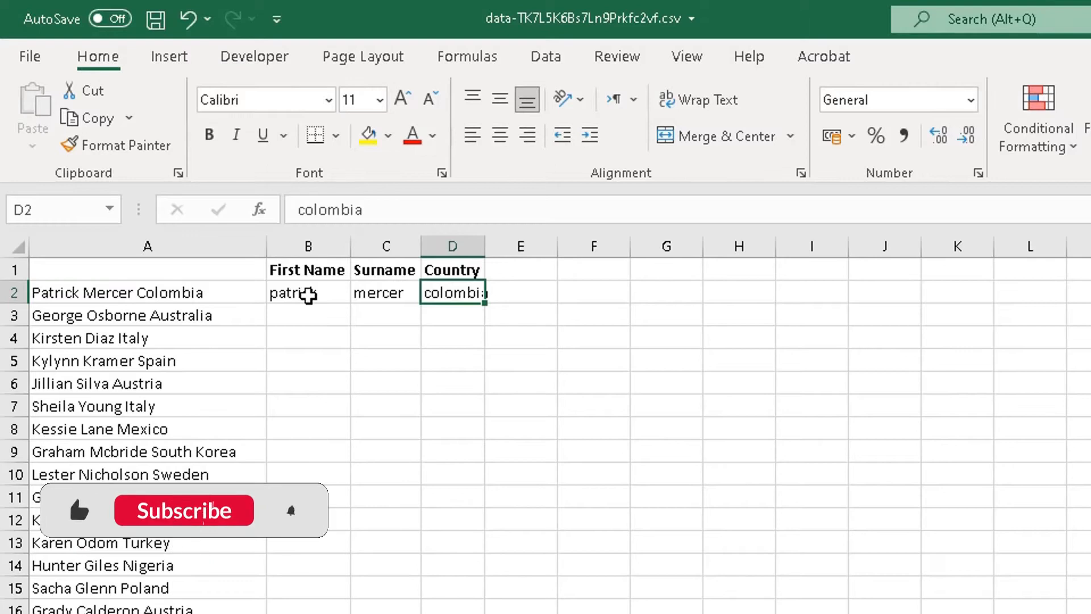
left_click(307, 294)
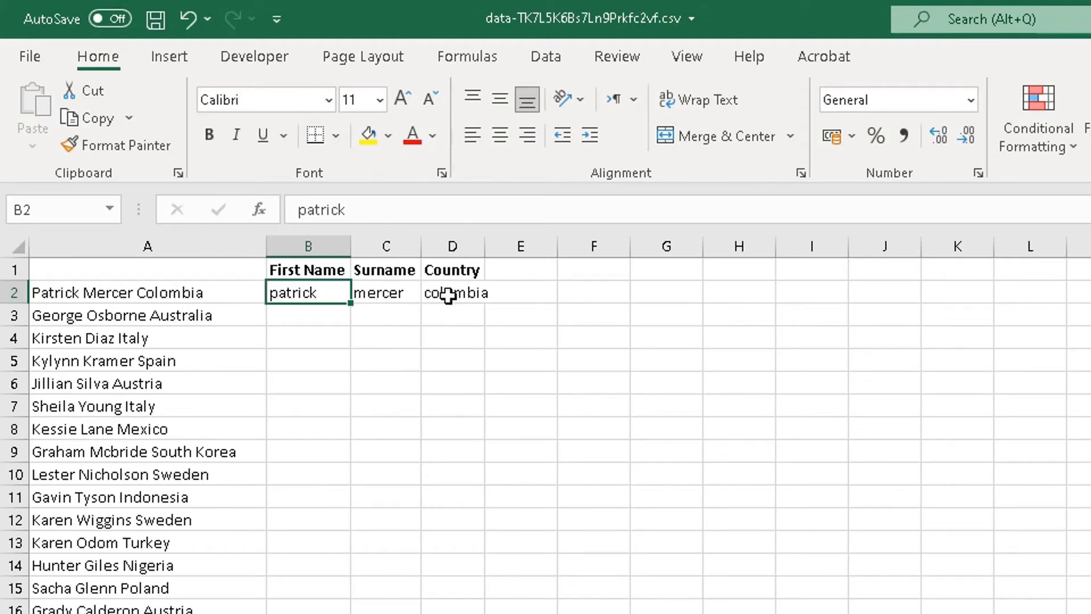
Flash Fill the First Name column from B3 downward, following the example in B2, and check the filled rows.
left_click(310, 316)
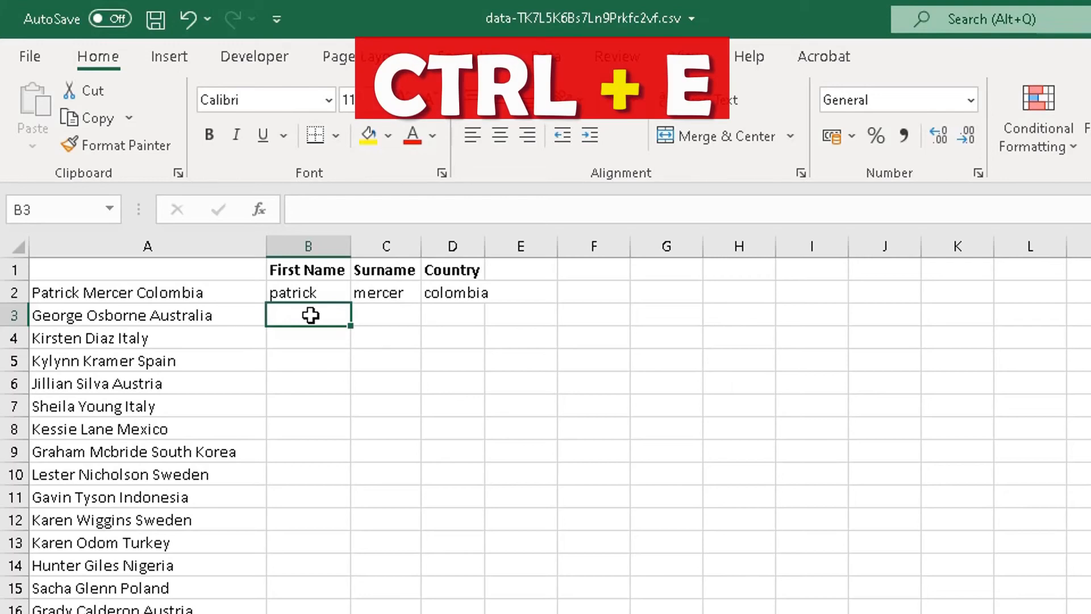
key("ctrl+e")
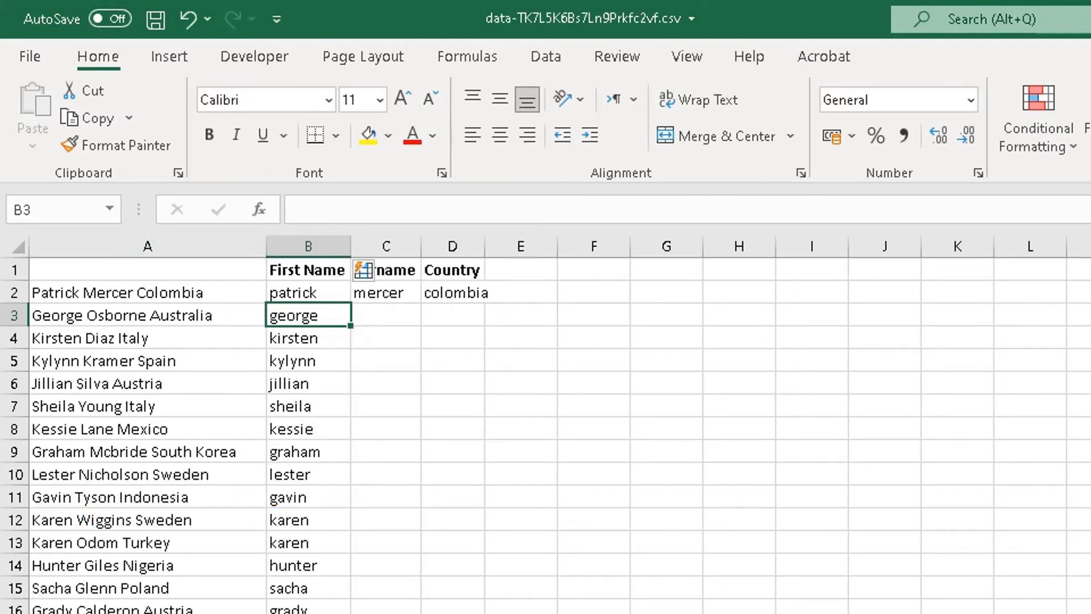
scroll(545, 431, "down", 20)
scroll(546, 432, "down", 6)
scroll(545, 432, "up", 13)
scroll(545, 432, "up", 13)
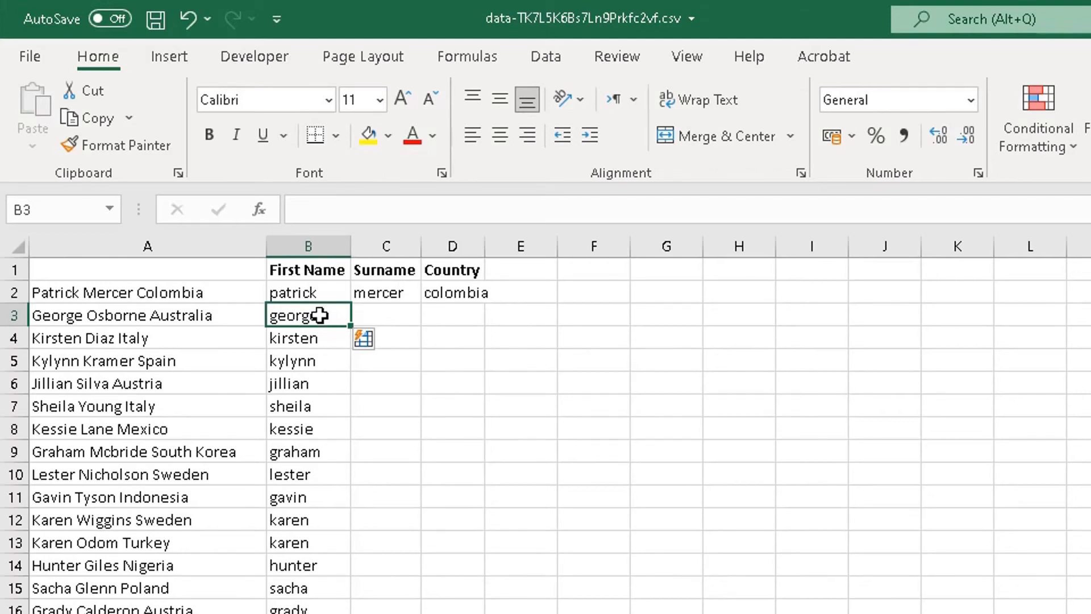
Flash Fill the Surname column from C3 downward, following the example in C2, and check the filled rows.
left_click(383, 313)
key("ctrl+e")
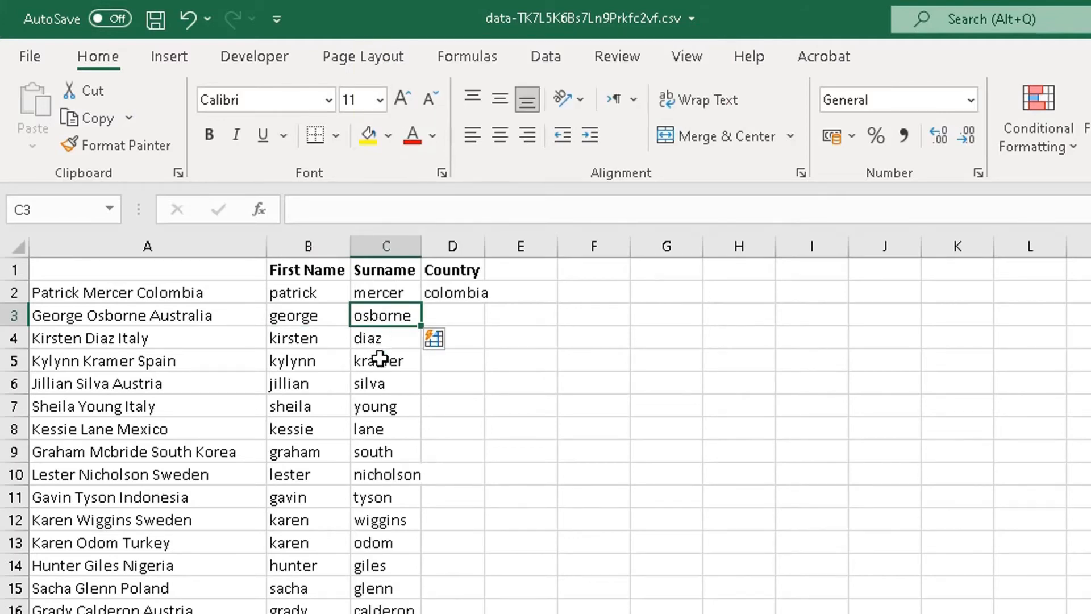
scroll(358, 562, "down", 20)
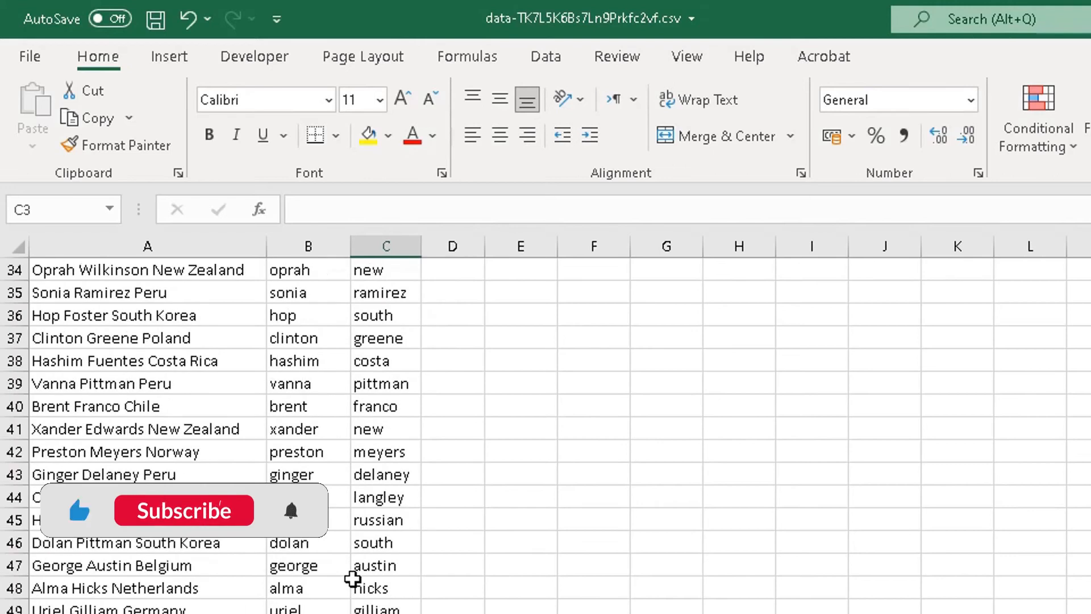
scroll(352, 579, "up", 20)
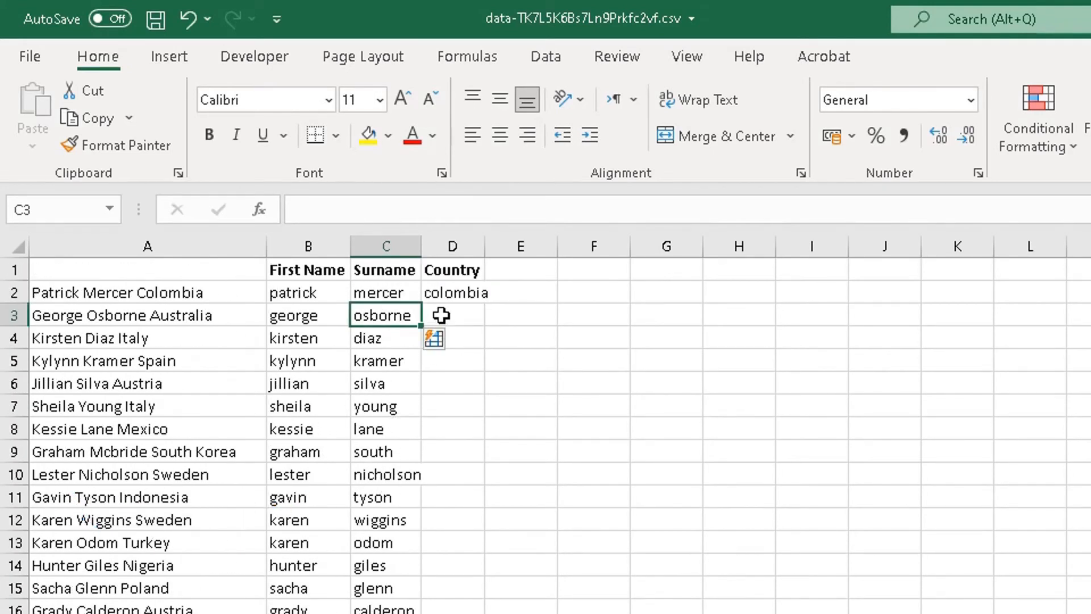
Flash Fill the Country column from D3 downward, following the example in D2, and check the filled rows.
left_click(456, 321)
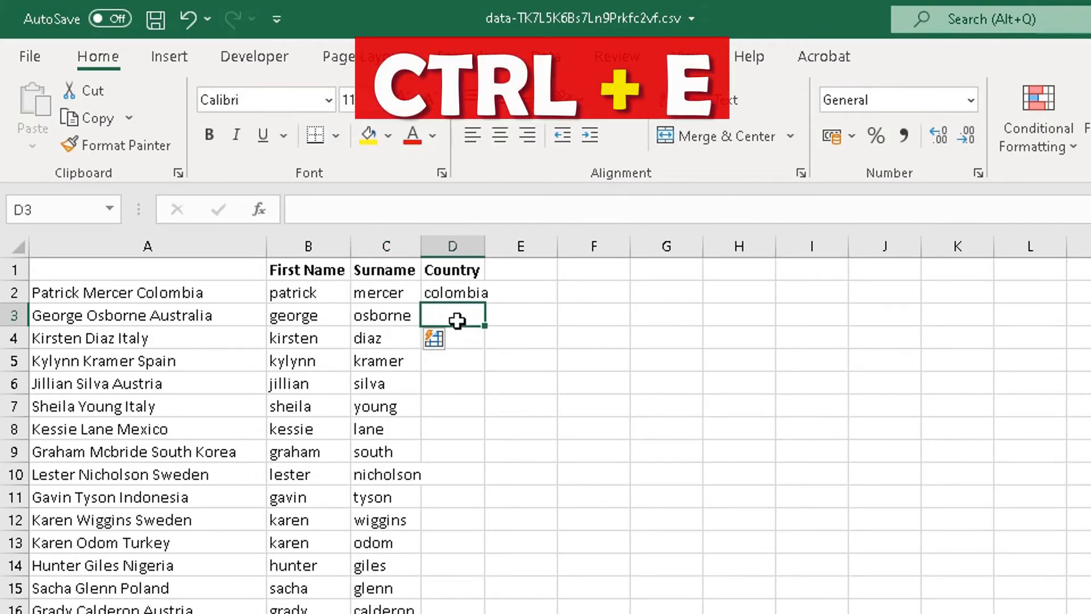
key("ctrl+e")
scroll(457, 321, "down", 20)
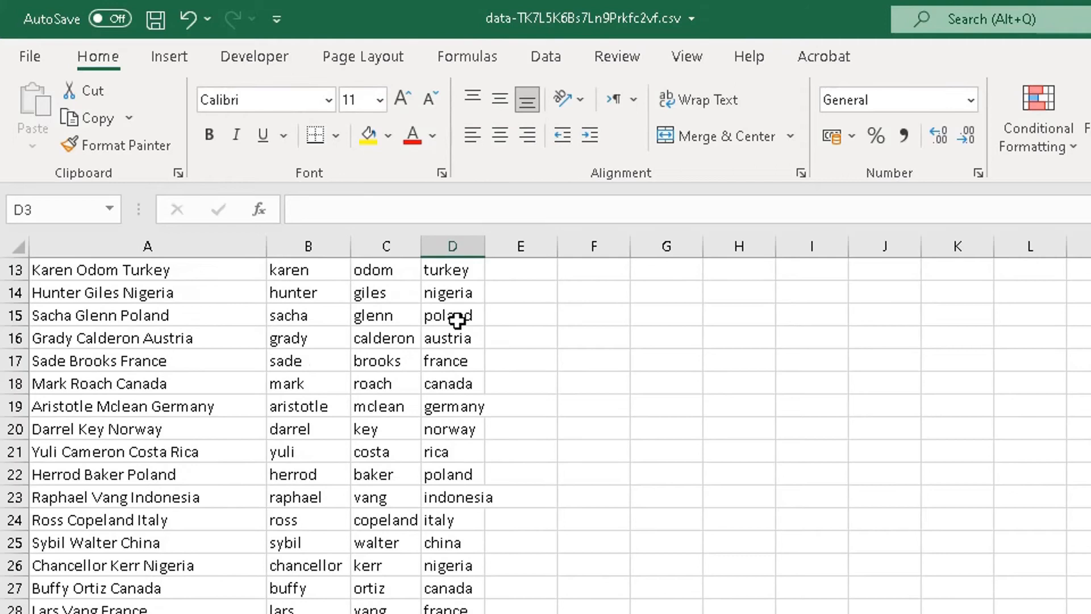
scroll(457, 321, "up", 20)
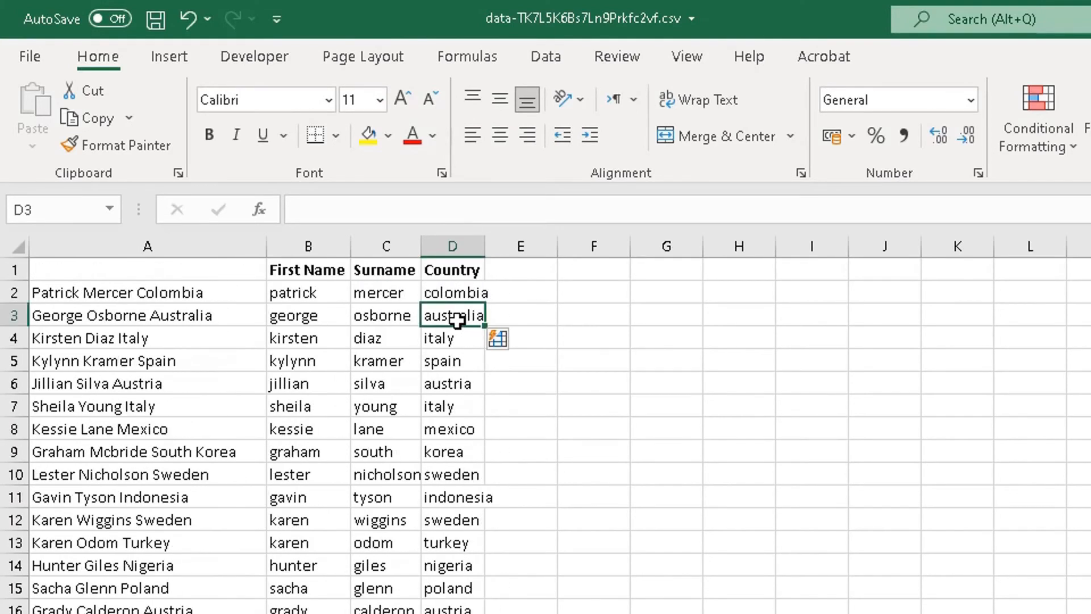
left_click(294, 292)
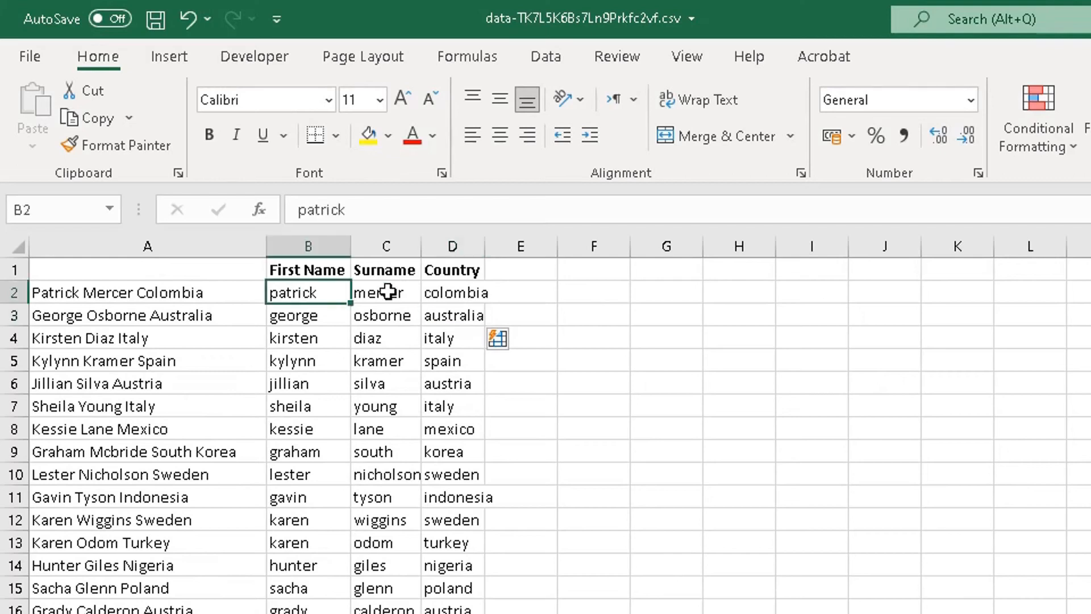
left_click(388, 292)
left_click(457, 292)
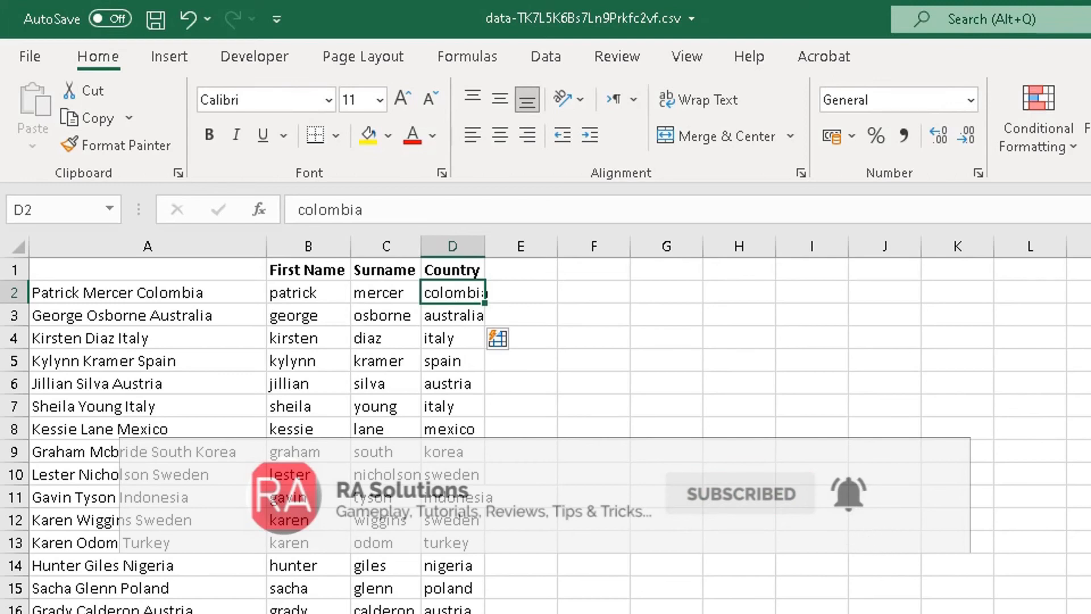
key("alt+Tab")
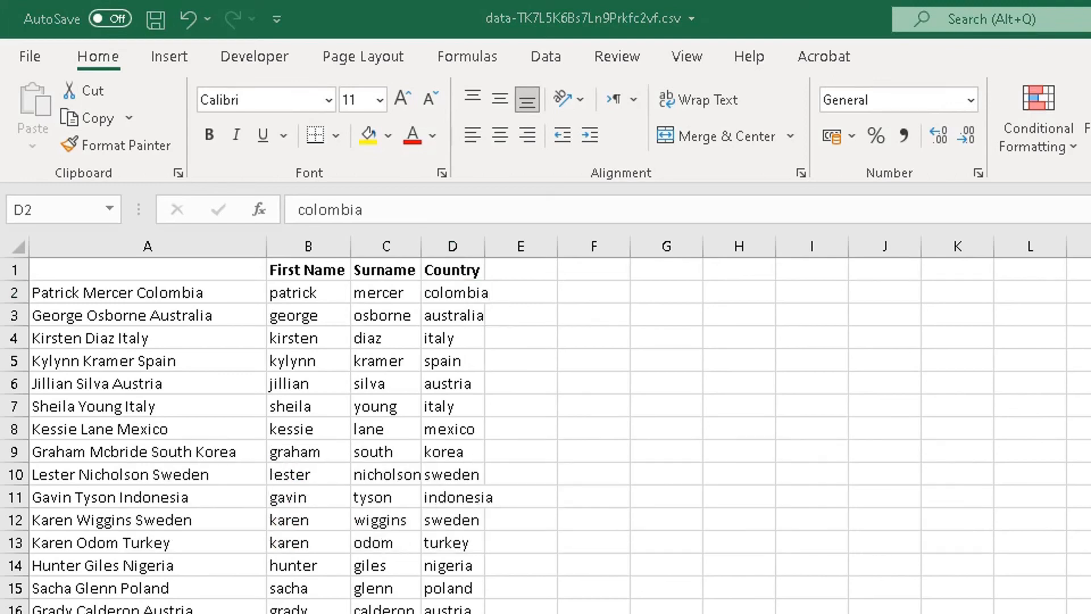